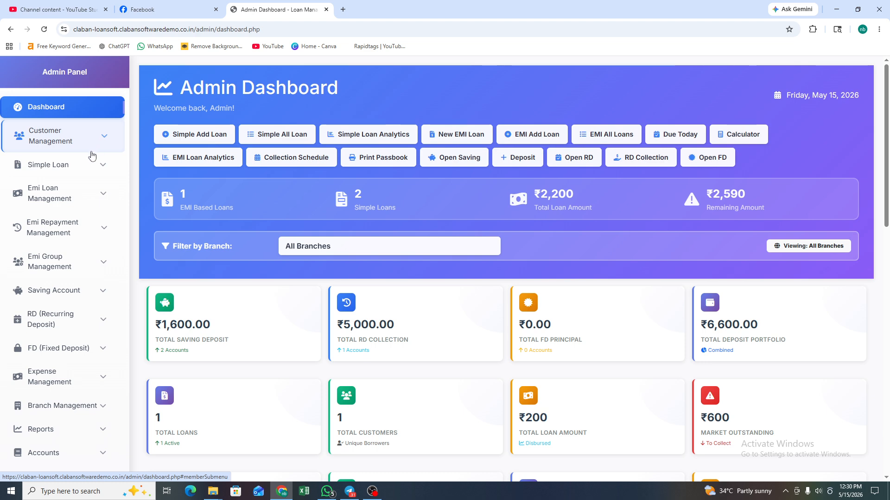
Start a new simple loan application for halancha branch and select the second customer offered for that branch
click(92, 169)
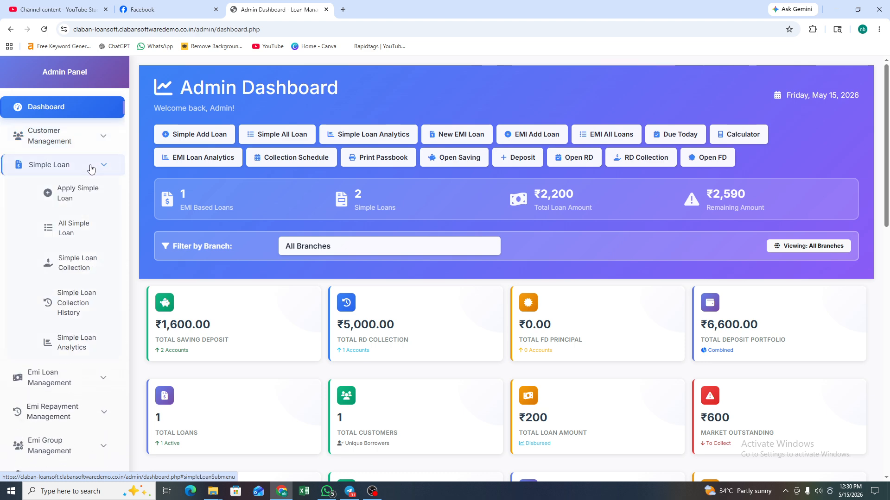
click(85, 193)
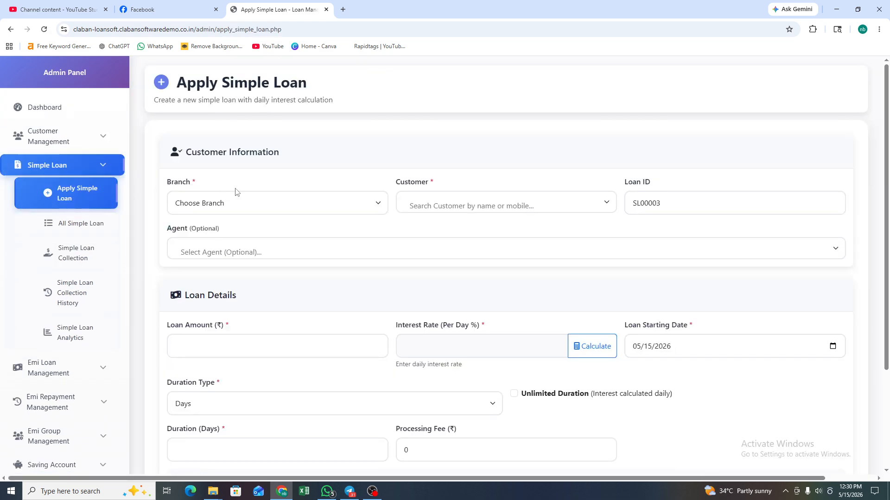
click(219, 204)
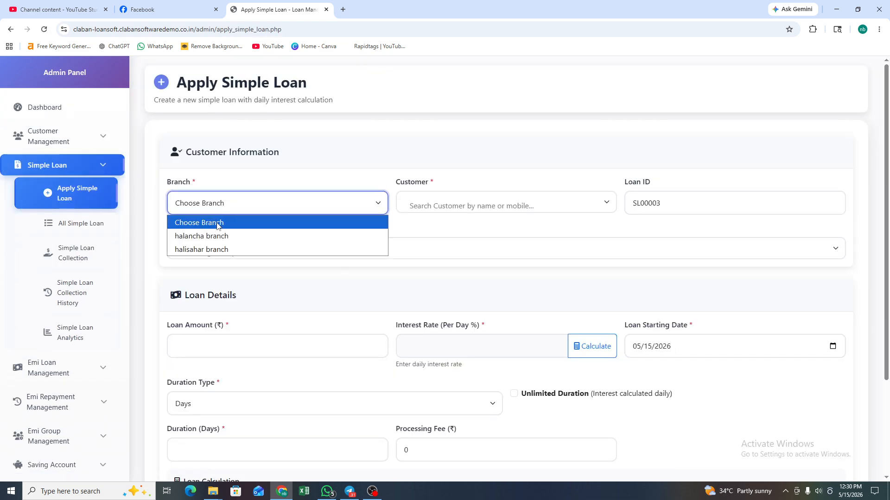
click(204, 235)
click(446, 202)
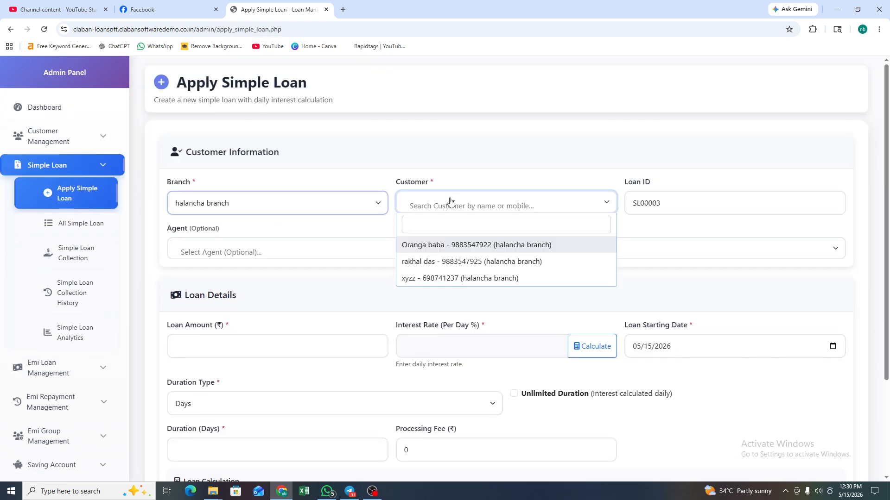
click(463, 259)
click(714, 206)
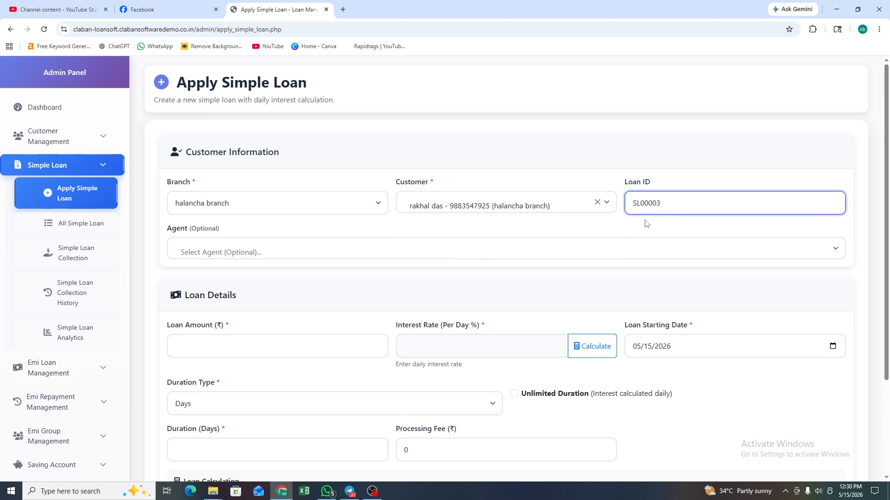
Assign the agent with code agent2 to the loan application
click(241, 252)
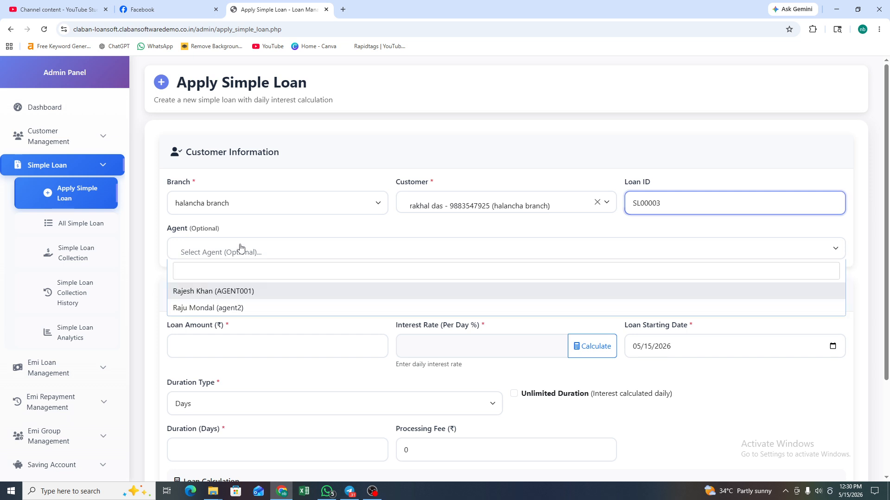
click(240, 253)
click(241, 253)
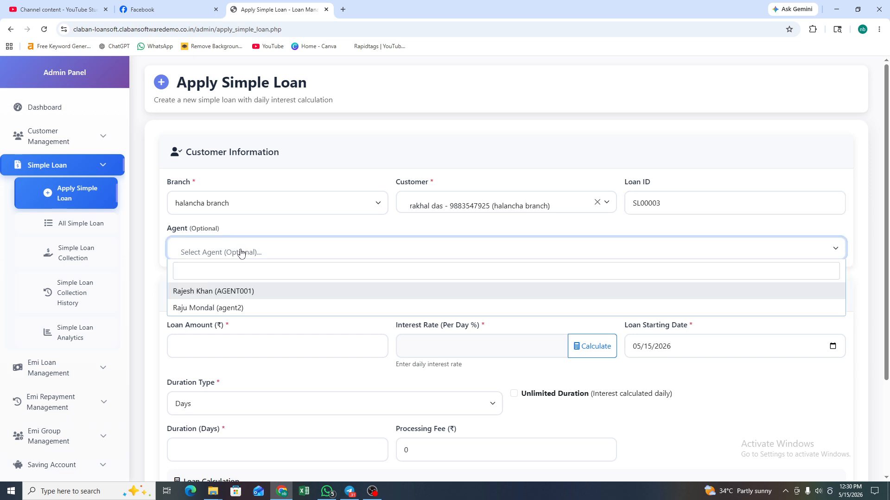
click(241, 309)
click(274, 253)
click(274, 255)
click(276, 258)
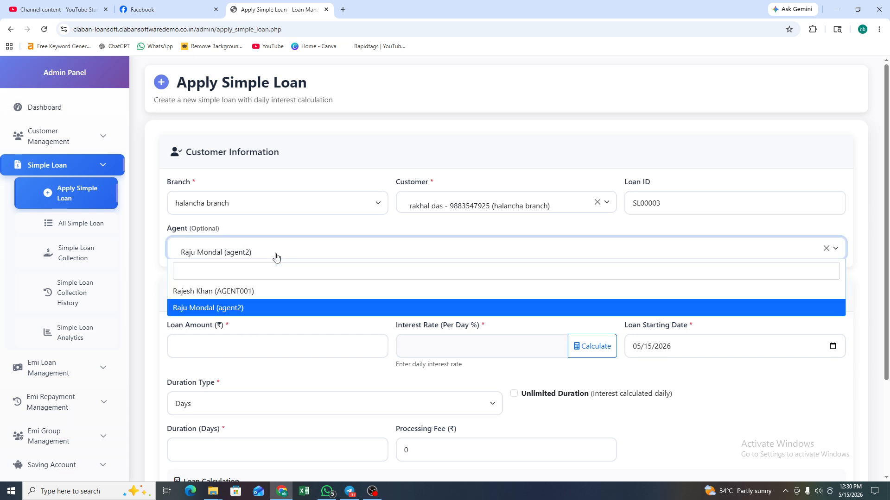
click(276, 257)
Set the loan amount to 40000 and apply the daily interest rate calculated from a yearly rate of 24%
scroll(277, 260, down, 2)
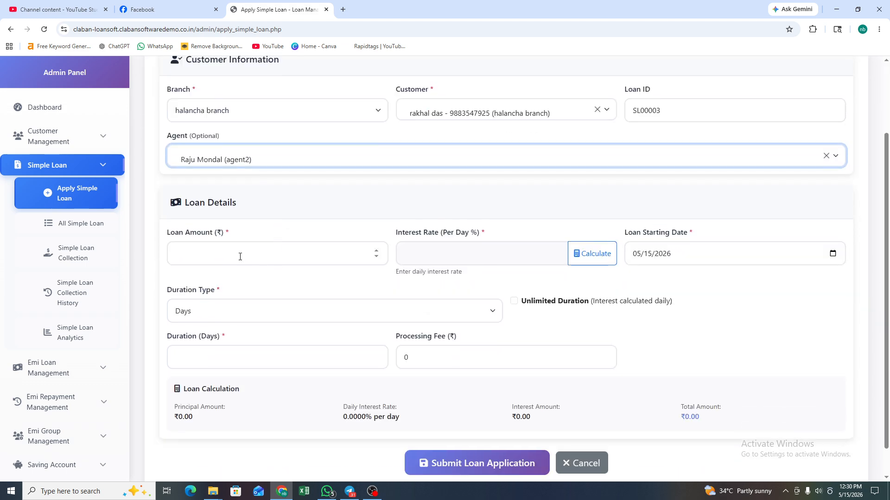
click(240, 257)
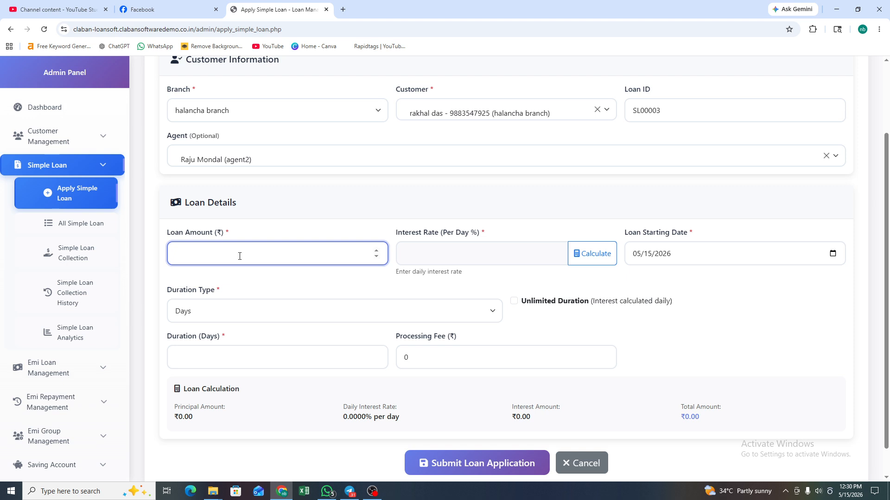
text(40000)
click(500, 257)
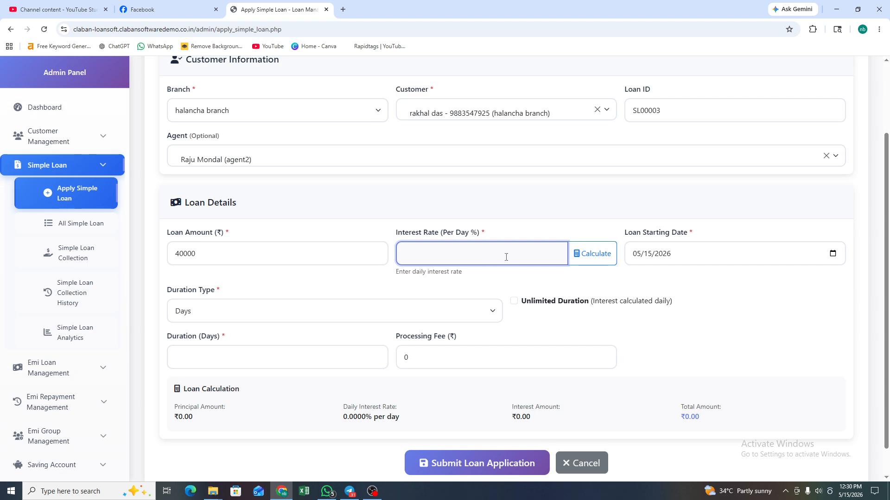
click(586, 254)
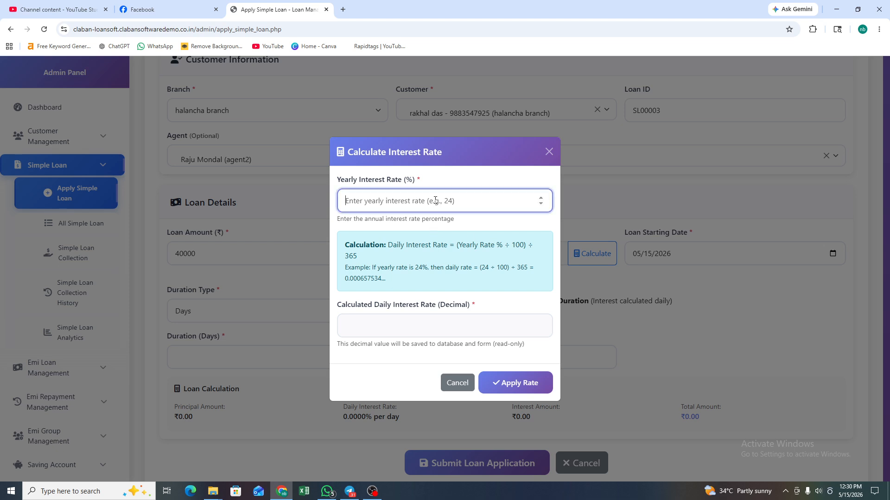
text(2)
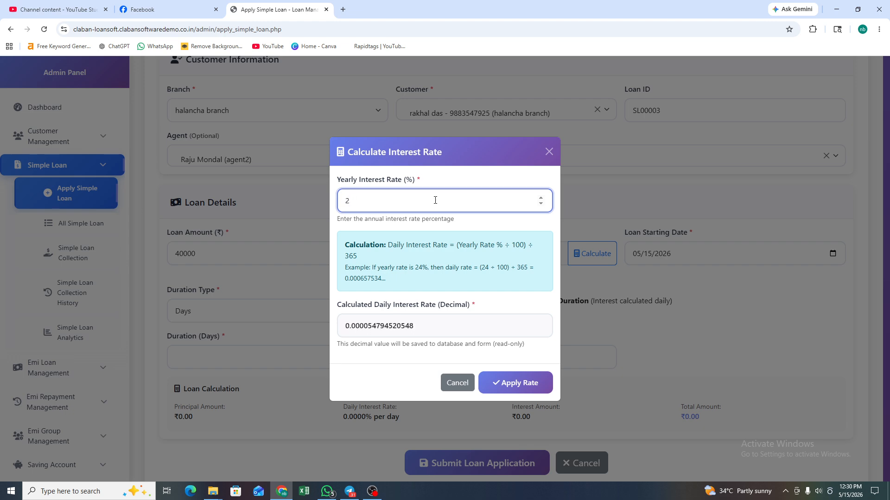
text(4)
click(513, 385)
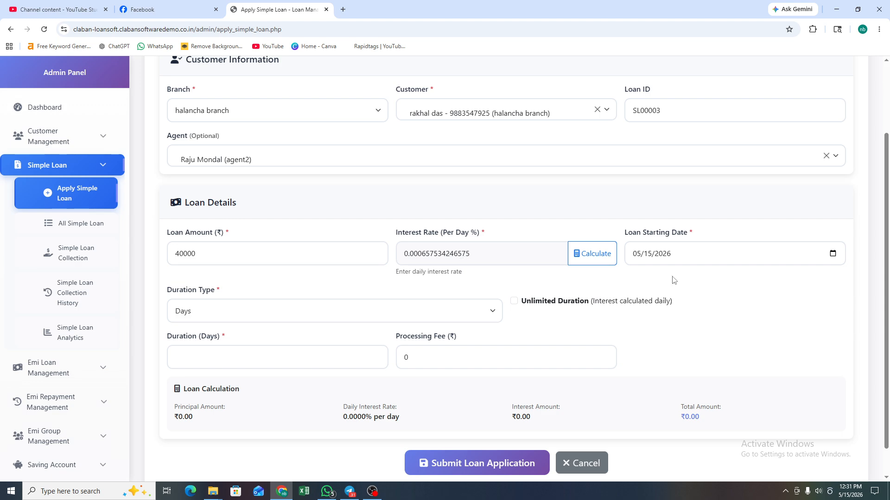
Set the loan starting date to 05/20/2026
click(648, 254)
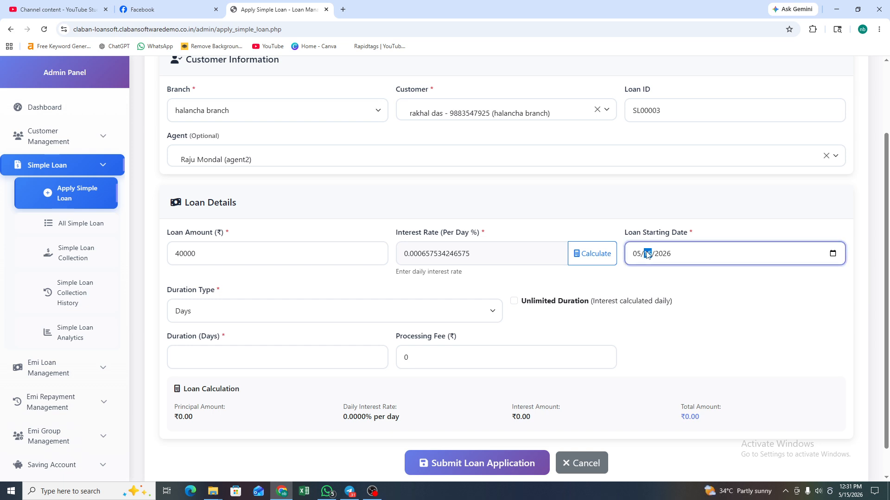
click(833, 254)
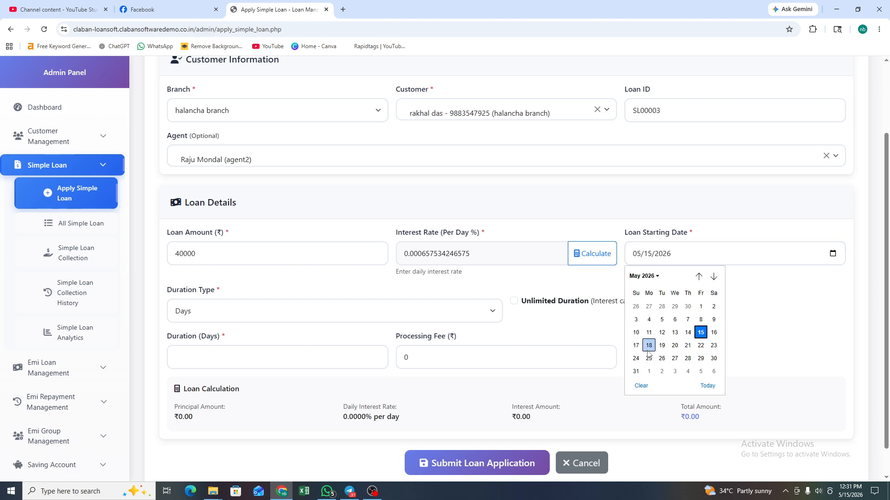
click(675, 346)
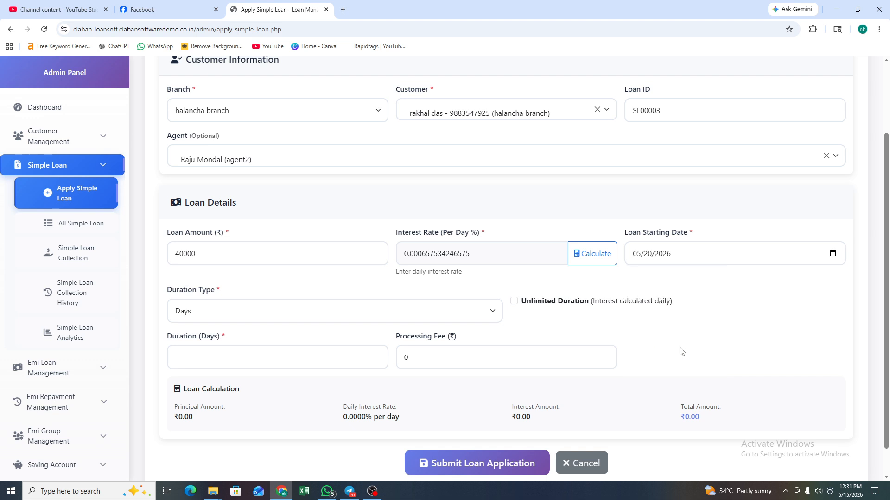
Keep the duration type as Days and enable unlimited duration with interest calculated daily
scroll(666, 280, down, 1)
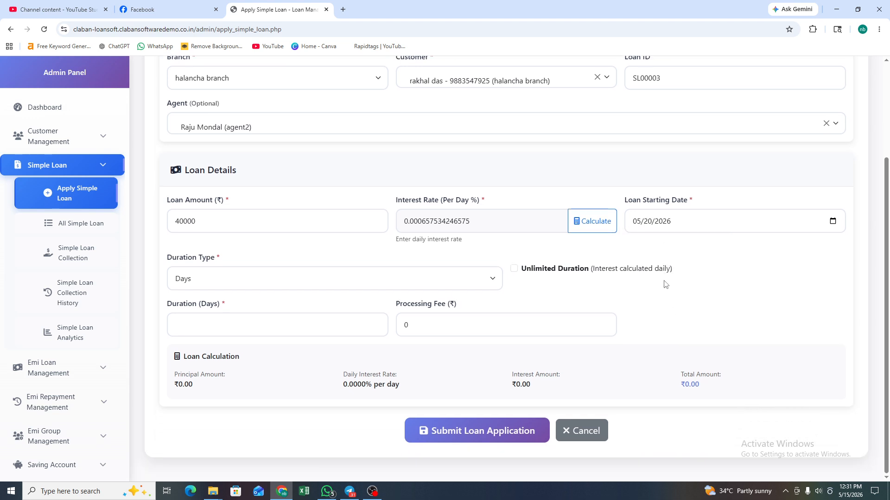
click(259, 285)
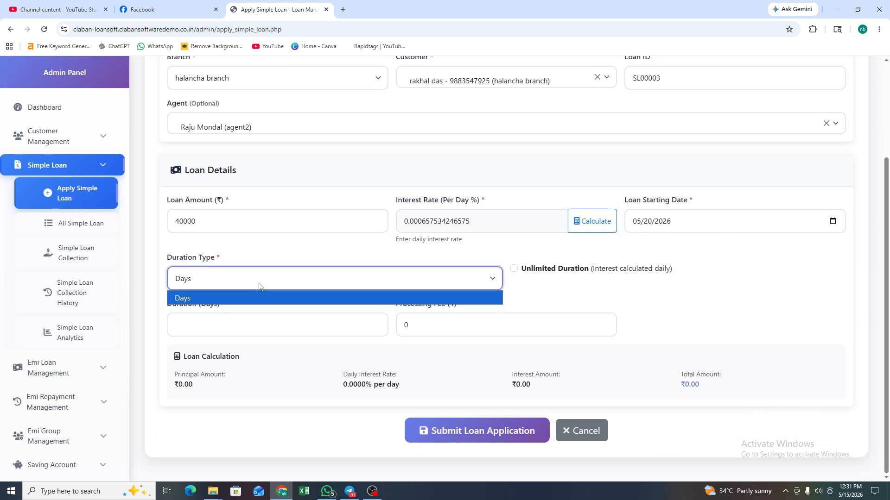
click(259, 286)
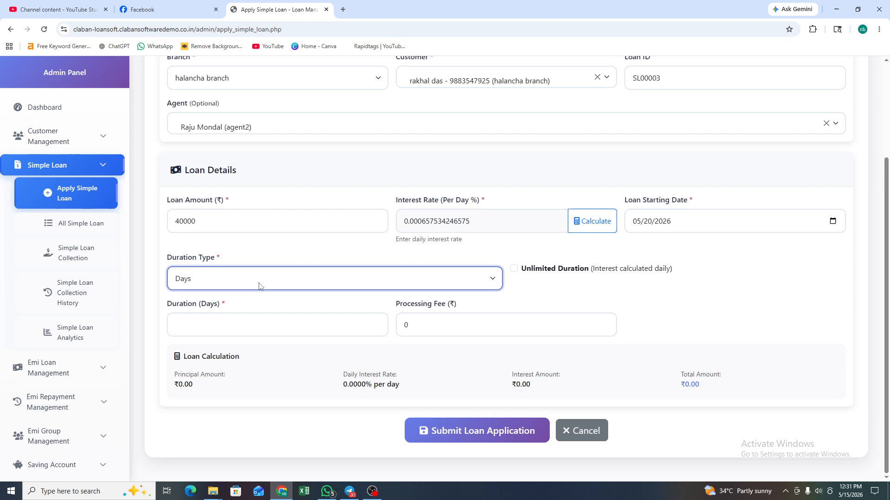
click(514, 270)
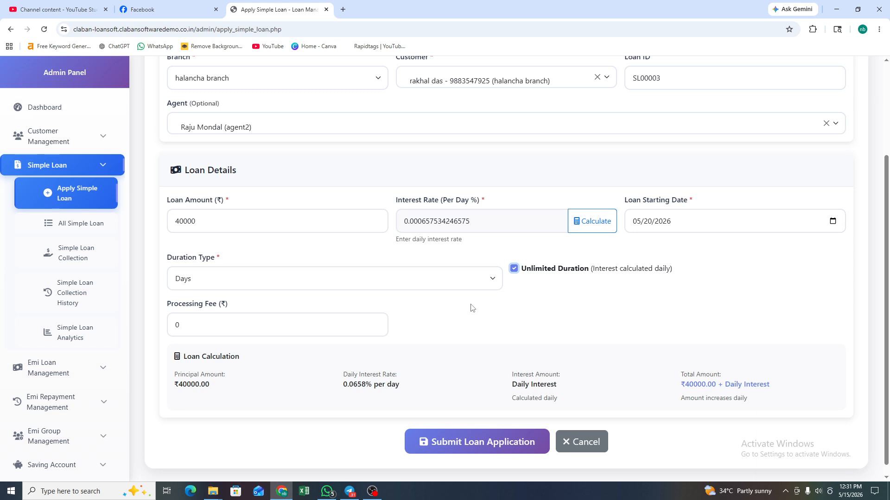
Set the processing fee to 1500 and submit the loan application
scroll(253, 304, down, 1)
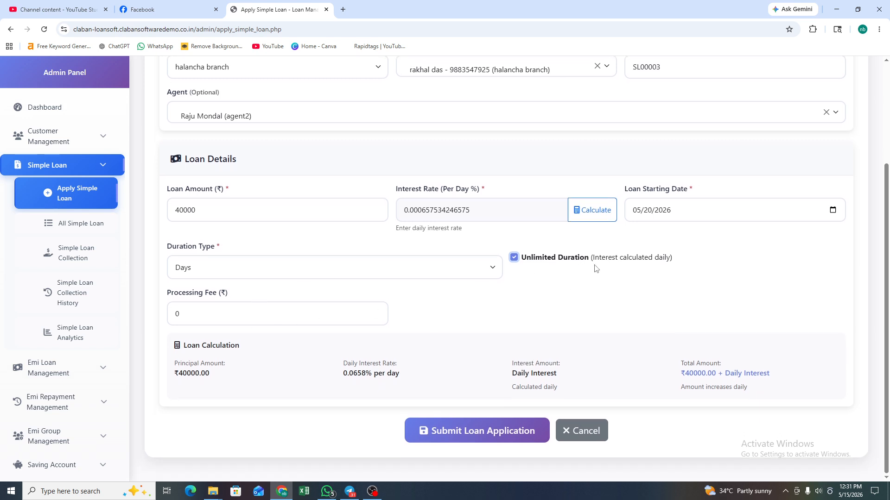
click(236, 306)
key(BackSpace)
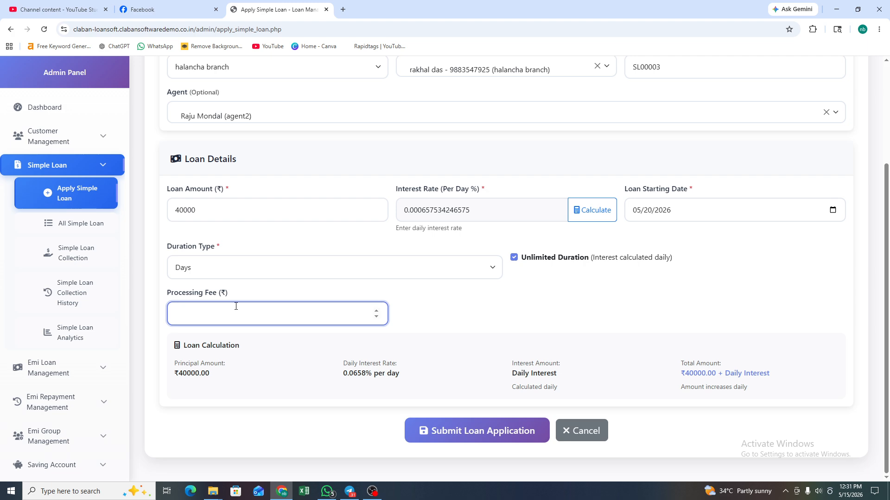
text(1500)
click(425, 304)
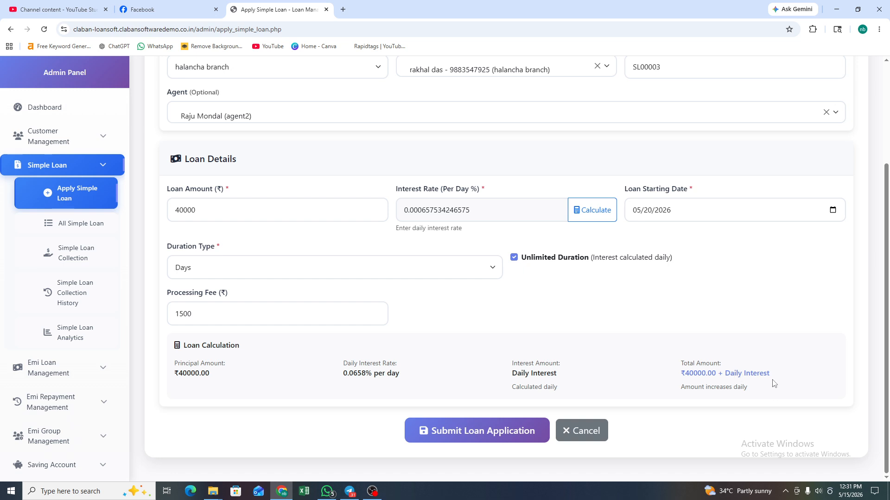
click(461, 431)
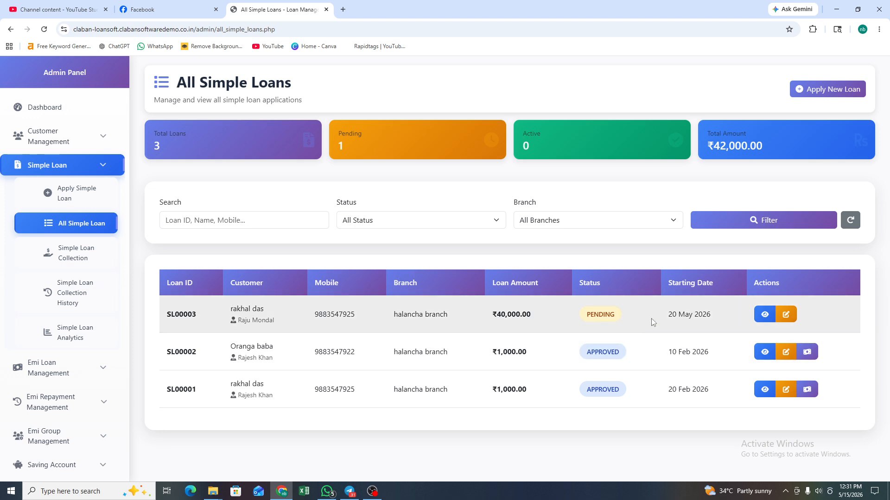
Open the pending ₹40,000 loan for editing, set its status to Approved and update the loan
click(781, 315)
scroll(649, 297, down, 3)
scroll(423, 158, down, 2)
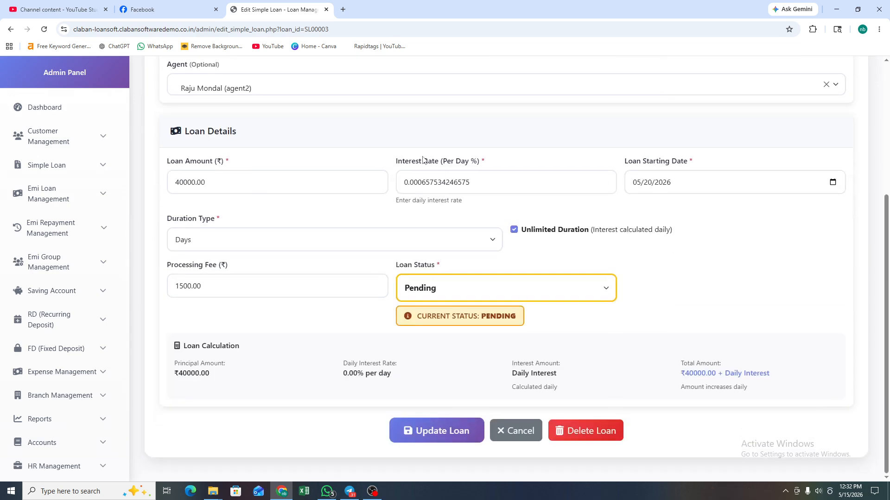
scroll(328, 171, up, 5)
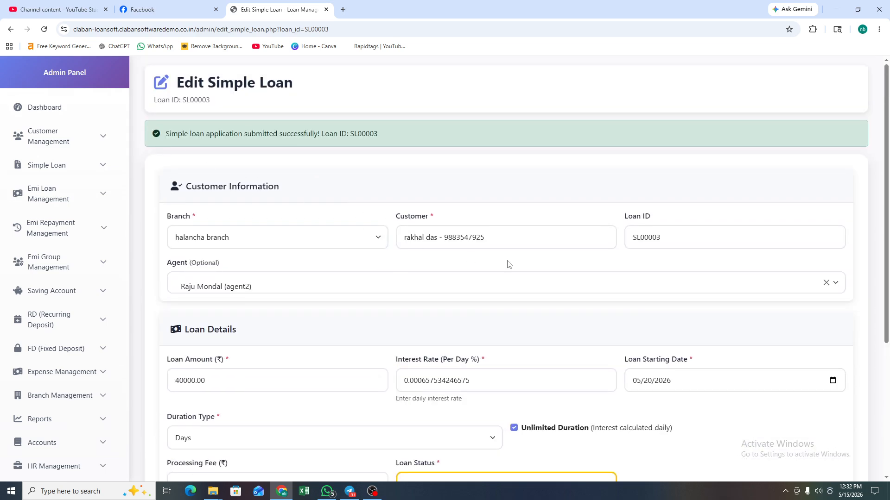
scroll(315, 292, down, 3)
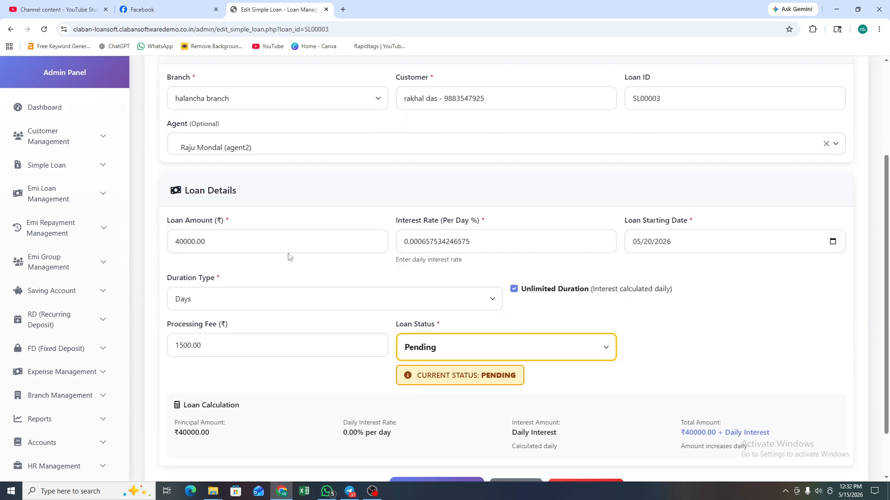
click(442, 348)
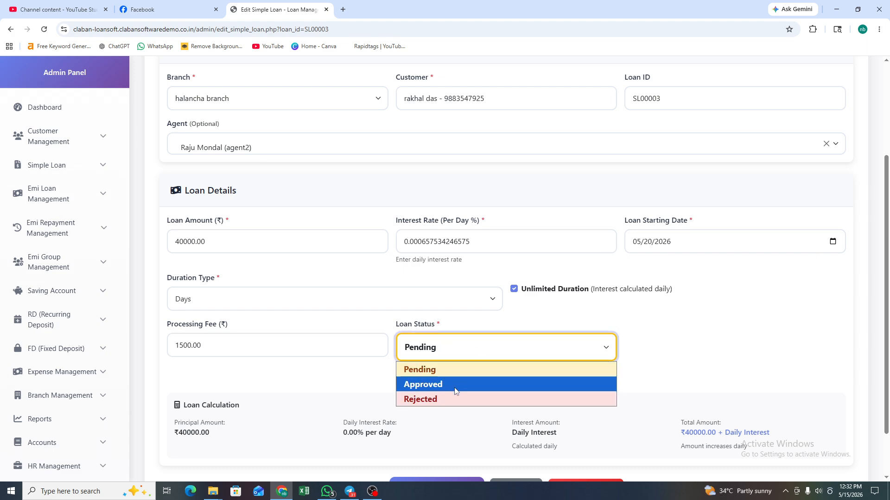
click(456, 386)
scroll(372, 366, down, 2)
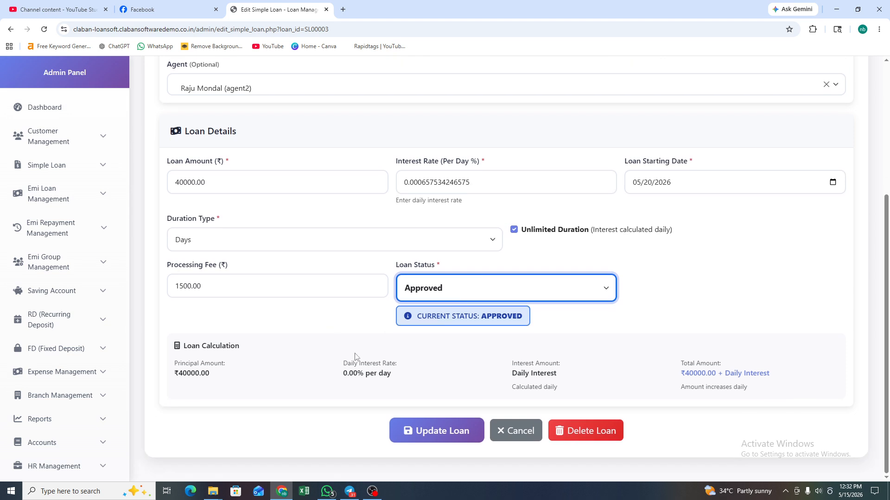
click(580, 300)
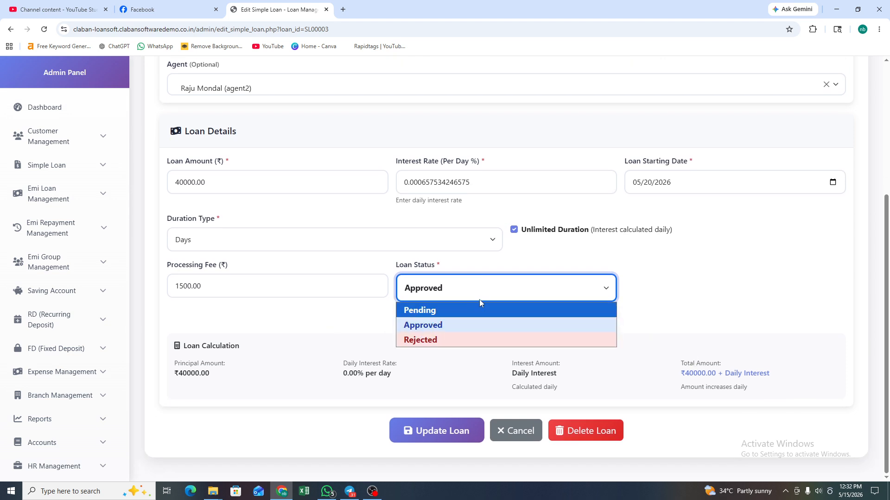
click(476, 325)
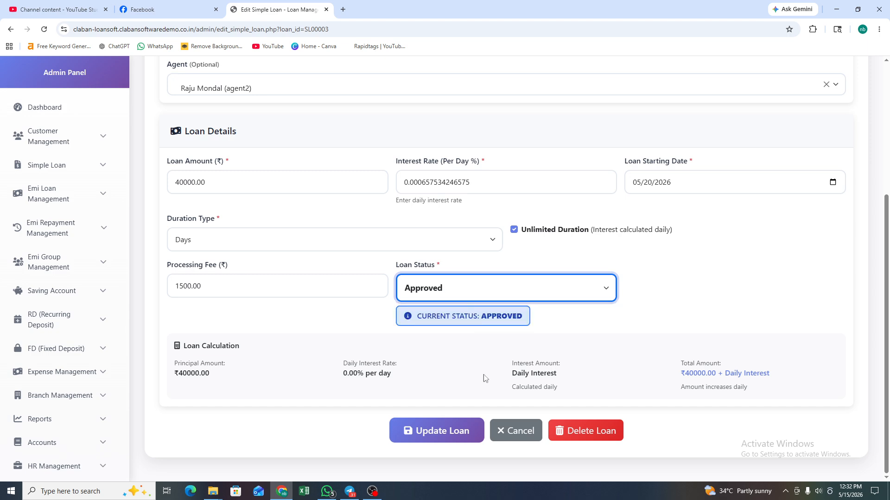
click(438, 431)
Review the updated loan's information, and check its starting date in the list of all simple loans
scroll(651, 263, down, 1)
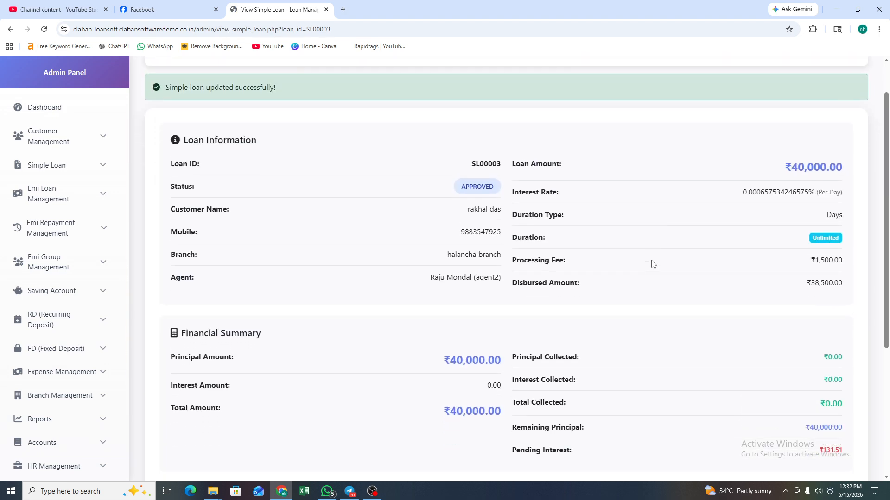
scroll(644, 209, up, 1)
click(591, 88)
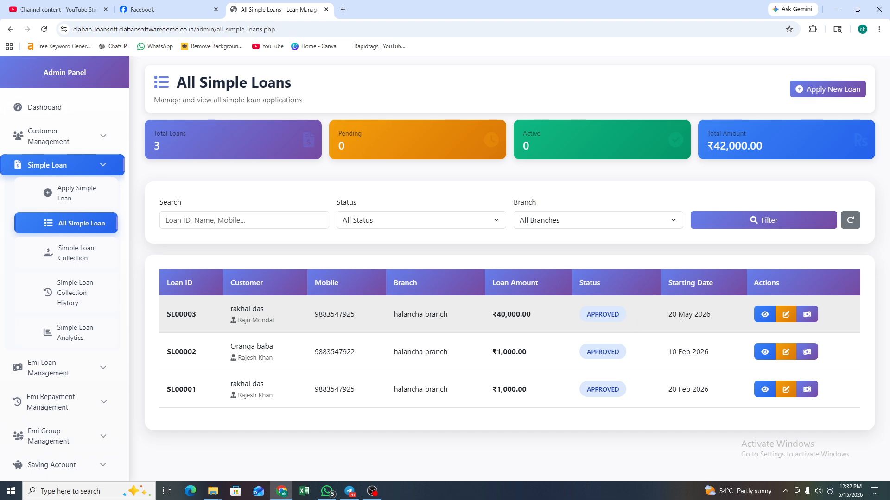
drag(668, 316, 709, 316)
click(724, 317)
click(70, 258)
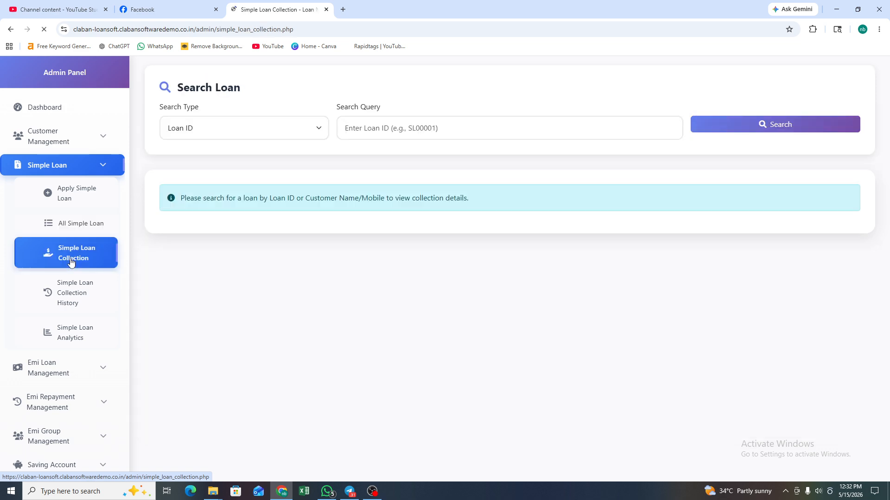
click(231, 127)
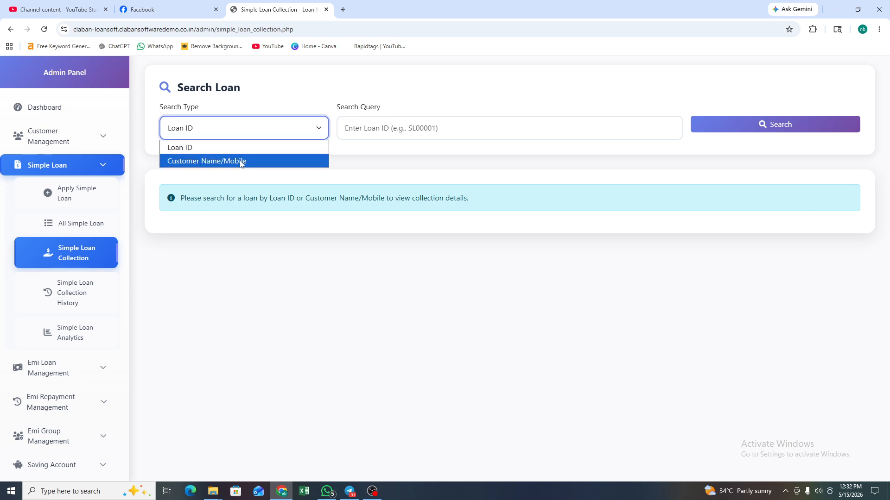
click(240, 161)
click(248, 124)
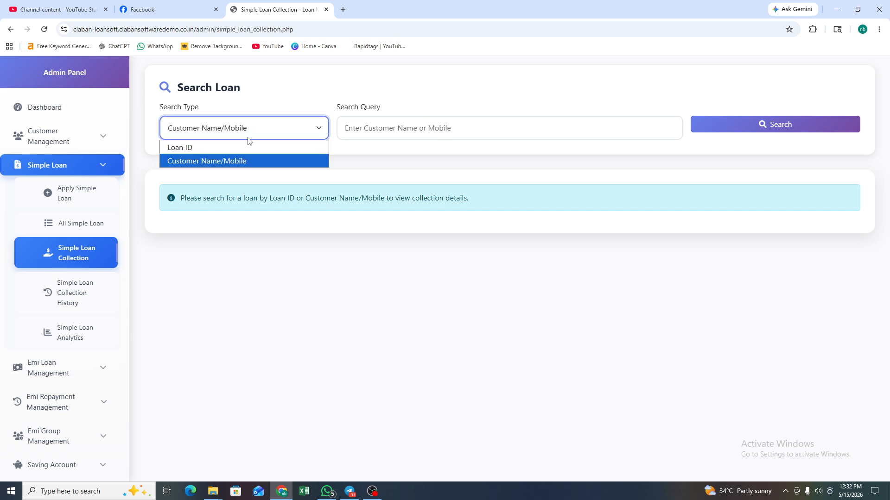
click(244, 147)
click(402, 123)
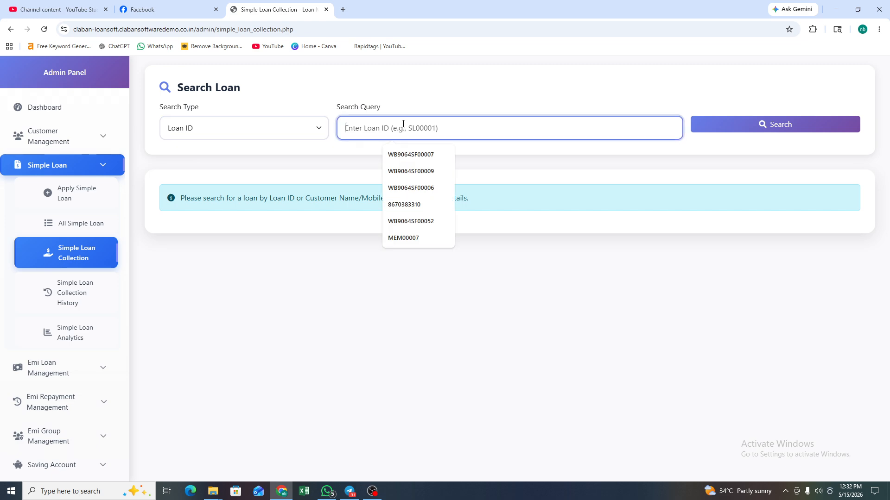
text(ra)
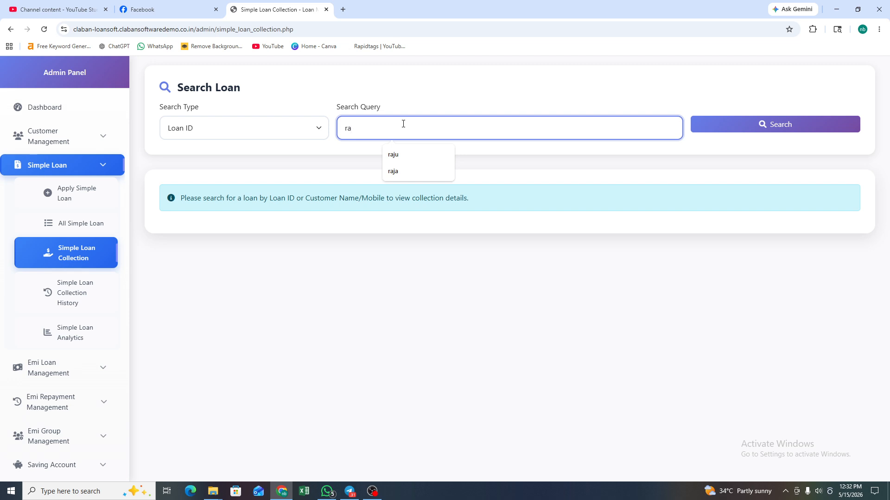
key(BackSpace)
key(BackSpace)
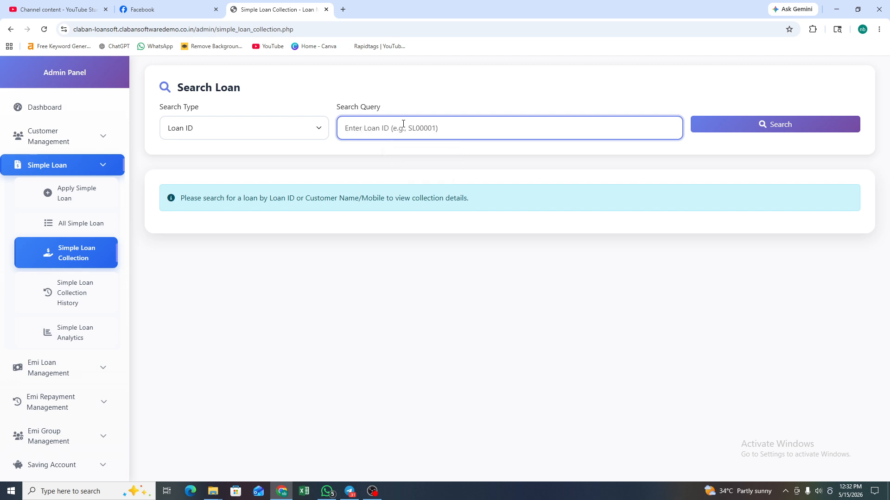
Copy the loan ID of the ₹1,000 loan starting 10 Feb 2026 from the list of all simple loans
click(97, 225)
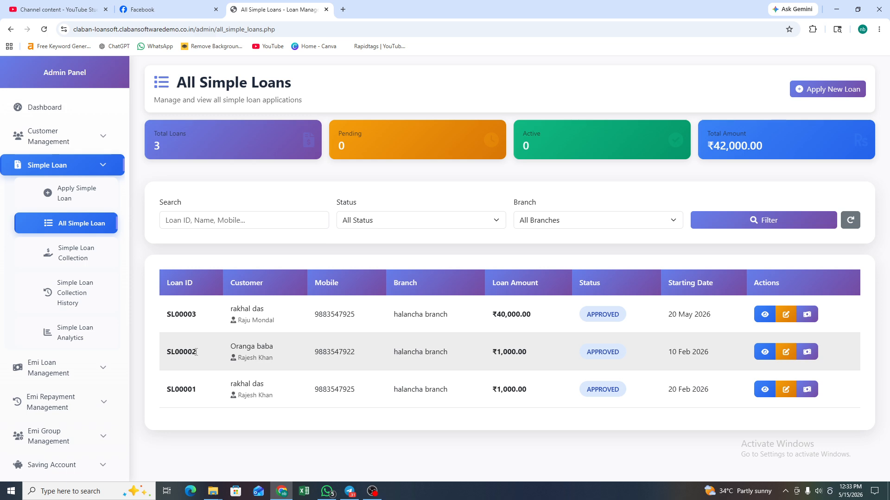
drag(196, 352, 167, 353)
click(167, 353)
right_click(166, 355)
click(202, 358)
double_click(196, 353)
right_click(168, 353)
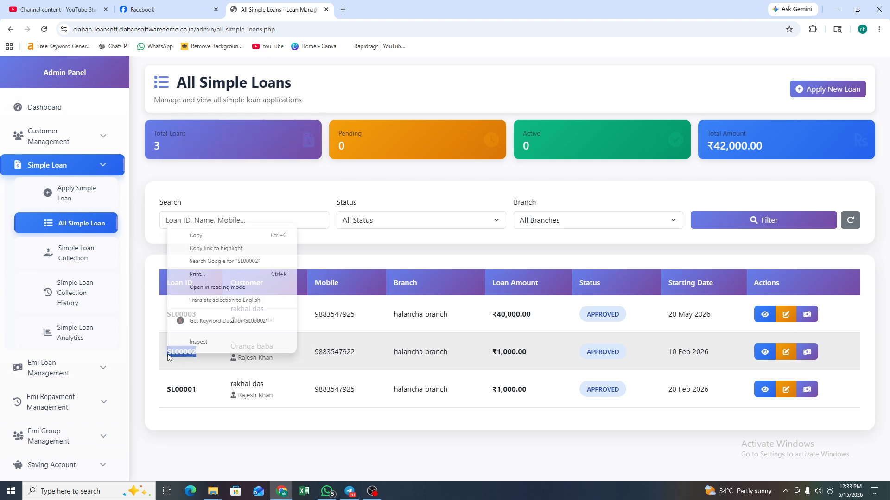
click(181, 239)
Search the simple loan collection by the copied loan ID and open the matching loan
click(80, 253)
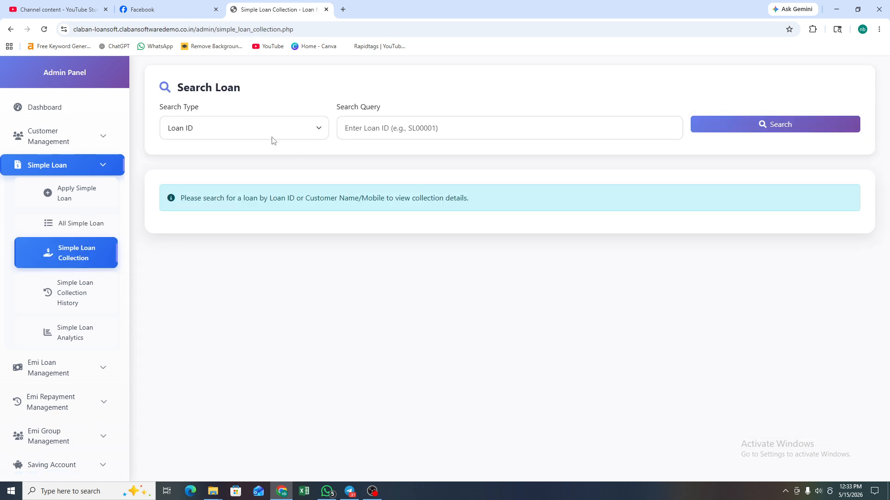
click(403, 129)
right_click(403, 129)
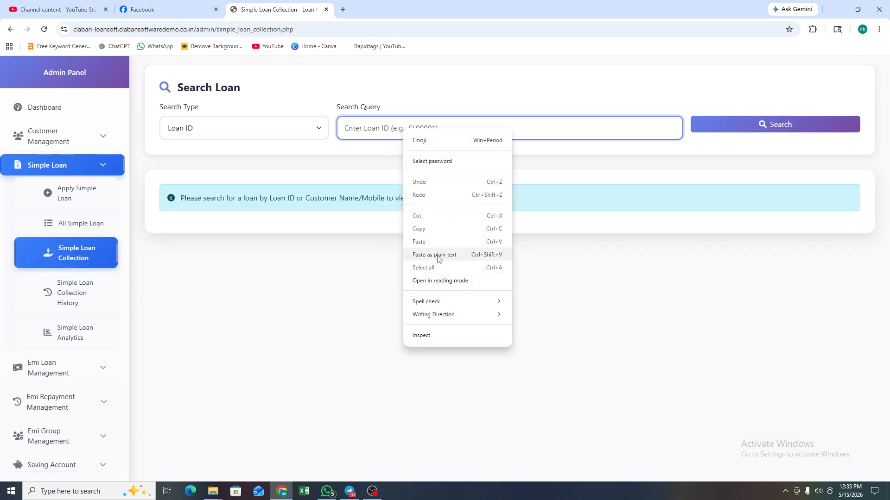
click(471, 240)
click(768, 126)
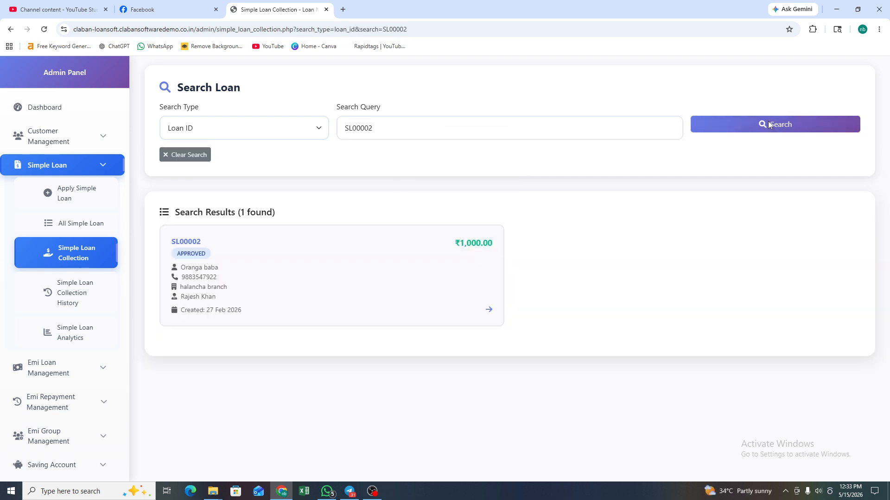
click(291, 288)
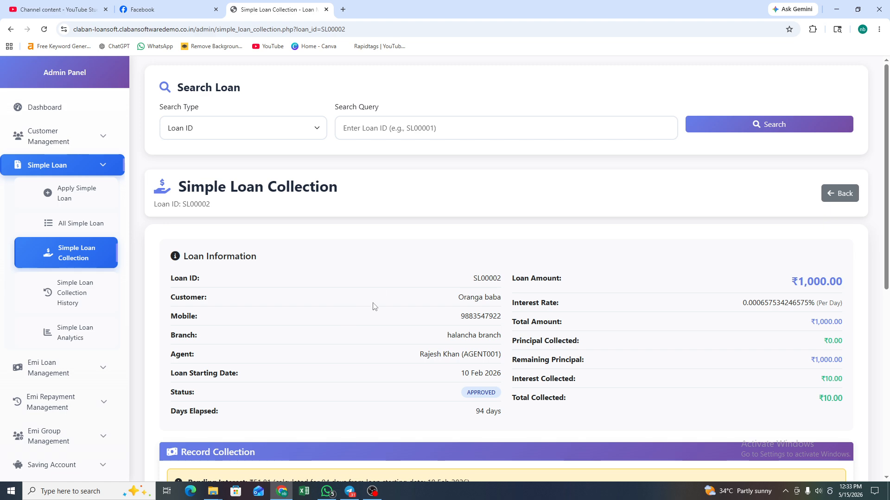
Set the principal amount of the collection to 200, keeping the prefilled interest amount
scroll(544, 337, down, 5)
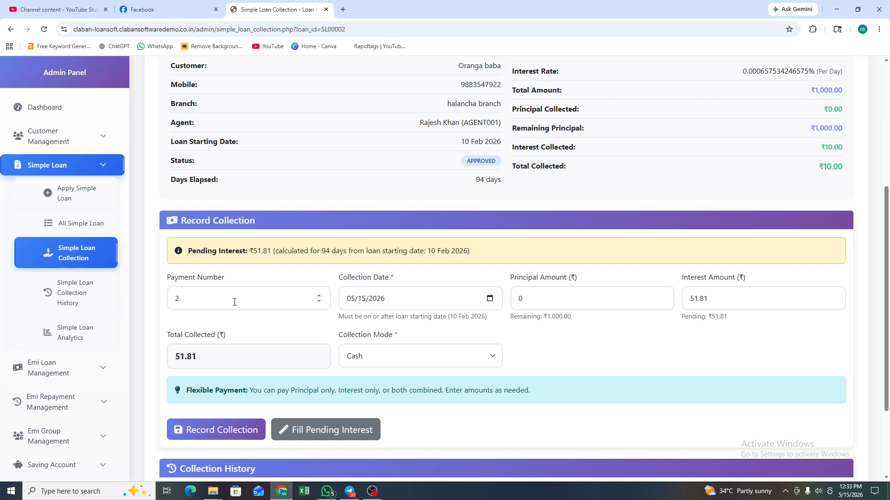
click(547, 295)
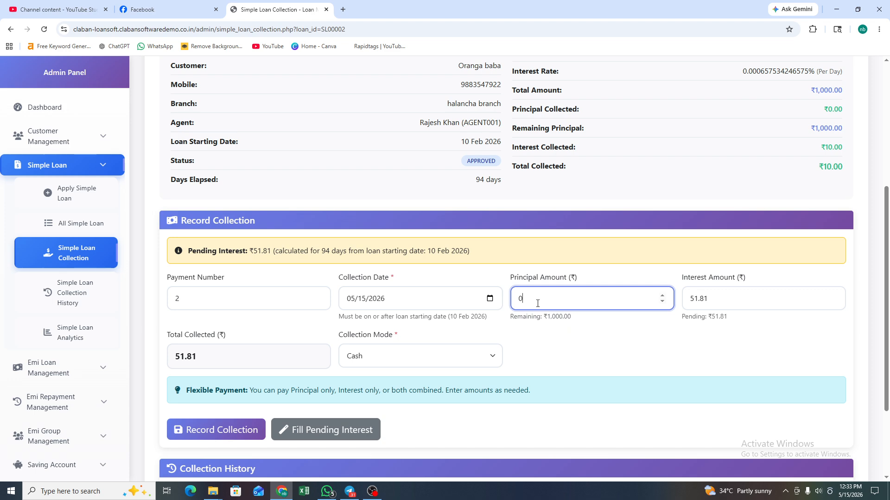
key(BackSpace)
text(200)
click(729, 293)
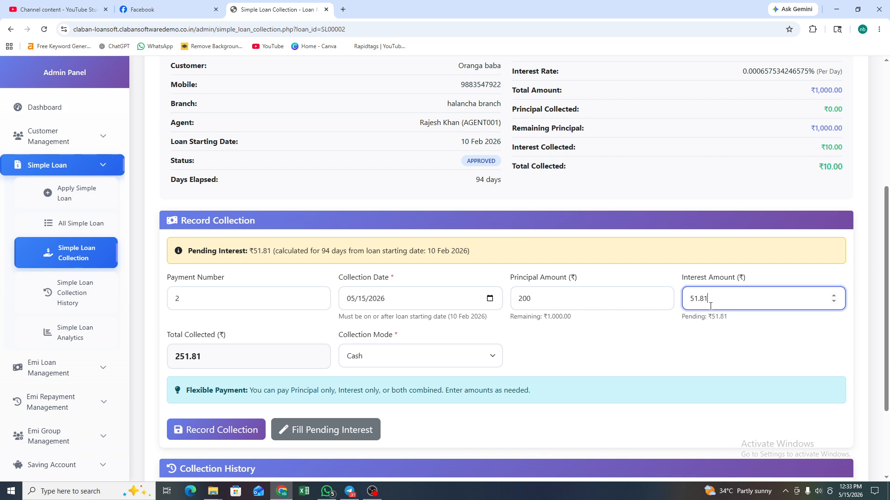
click(634, 334)
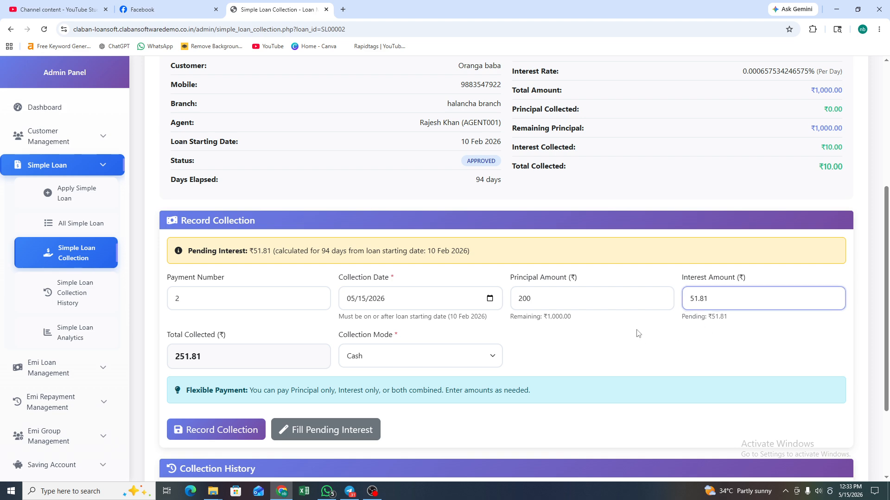
Set the collection mode to UPI and record the collection
click(419, 359)
click(419, 360)
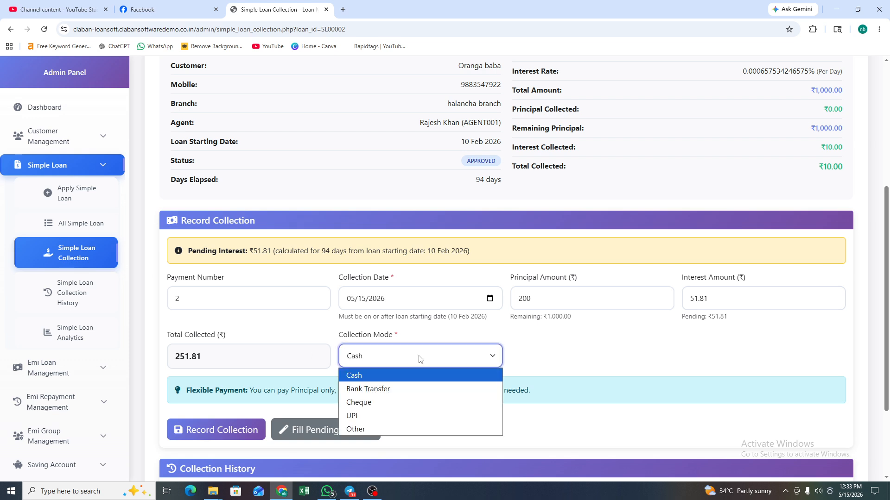
click(411, 416)
scroll(412, 362, down, 1)
scroll(412, 362, down, 2)
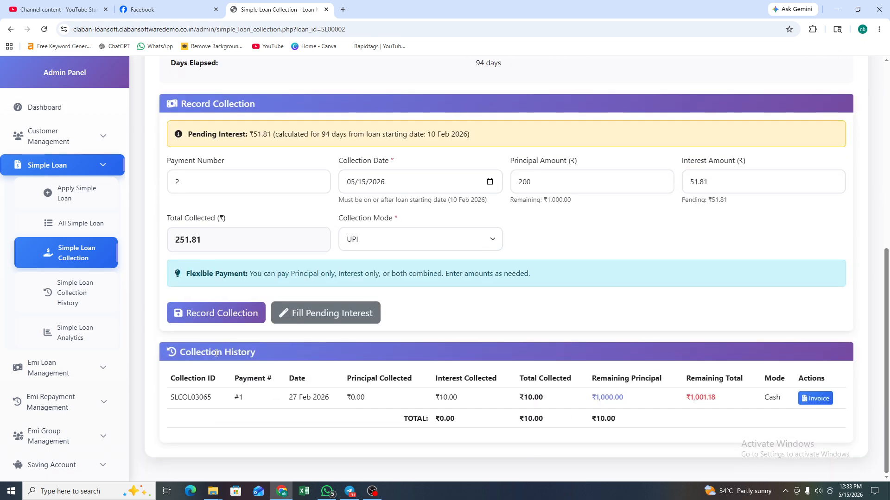
click(206, 315)
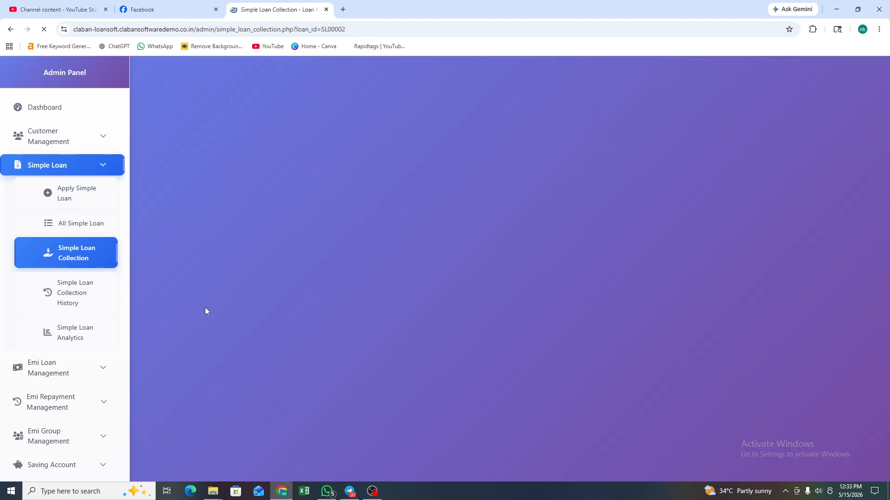
View the invoice of the 15 May 2026 collection in the loan's collection history, and close it
scroll(388, 284, down, 1)
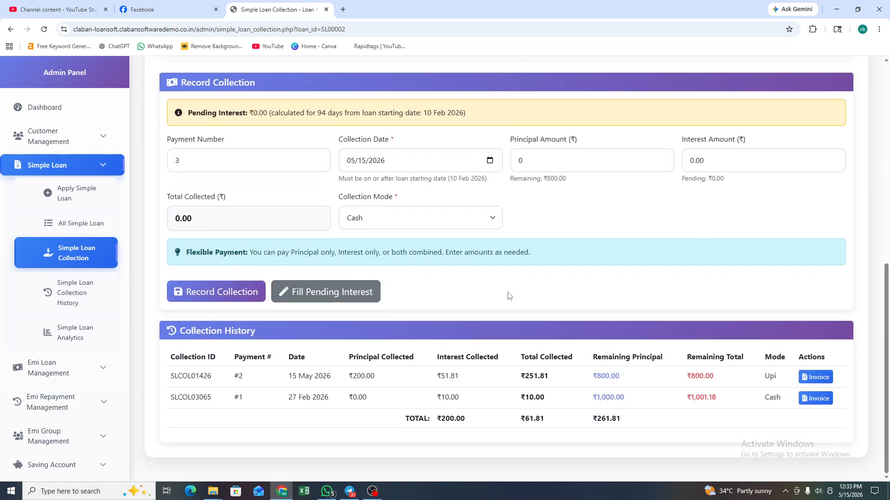
click(817, 382)
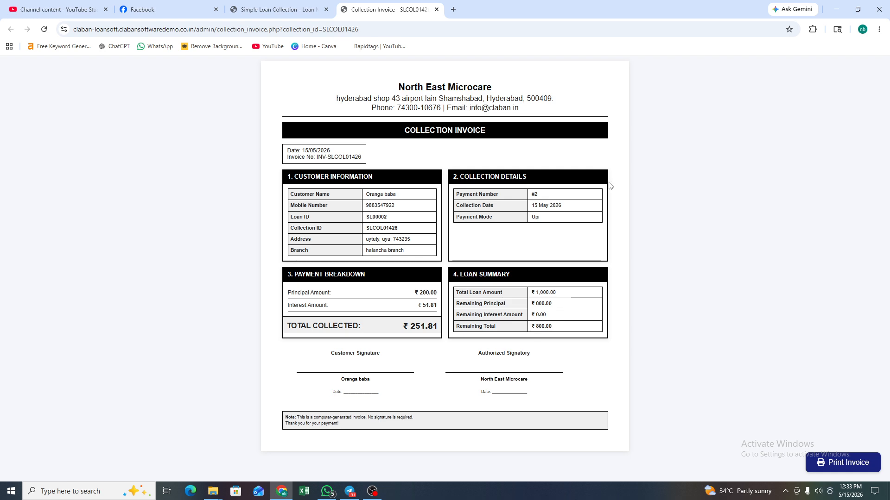
click(437, 10)
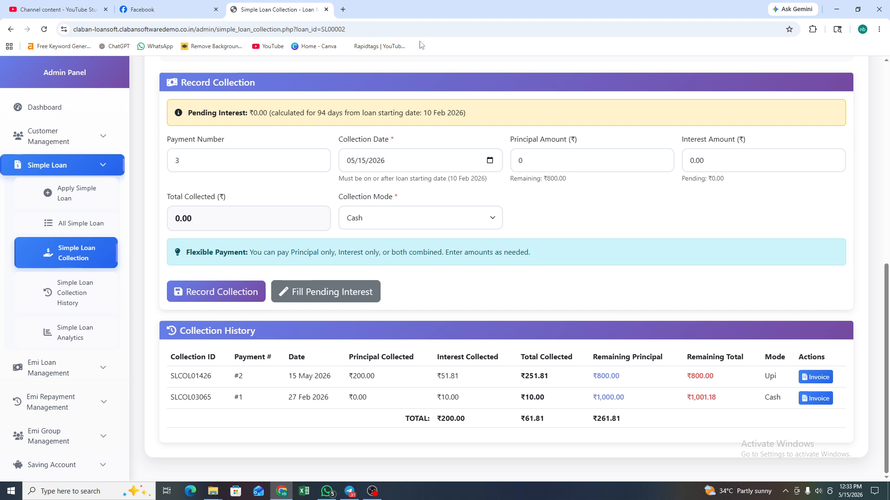
Open the simple loan collection history, review its print preview and cancel printing
click(99, 292)
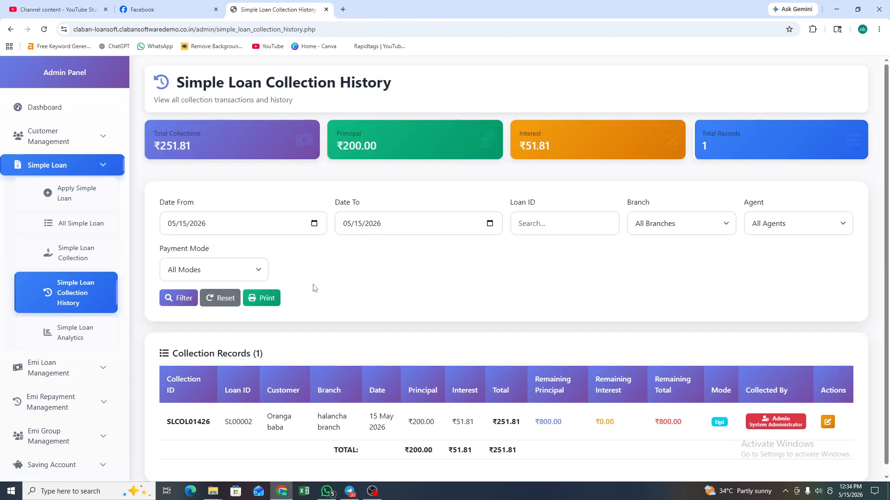
scroll(383, 251, down, 1)
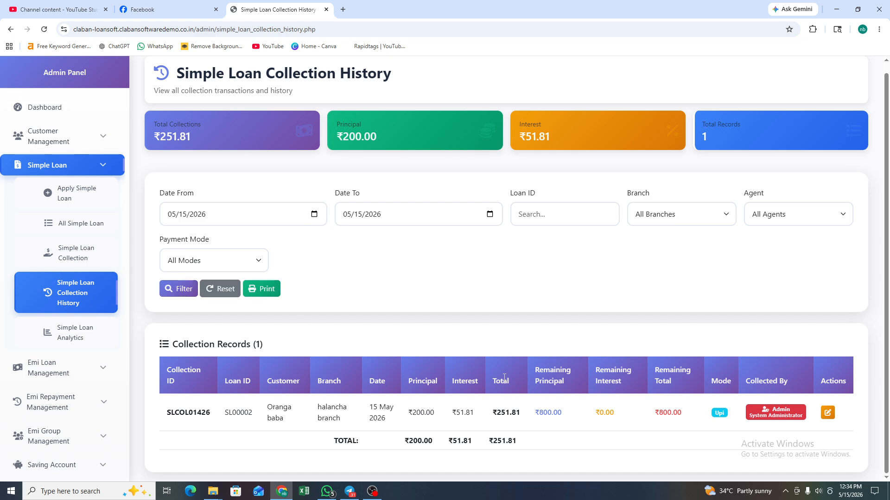
click(261, 290)
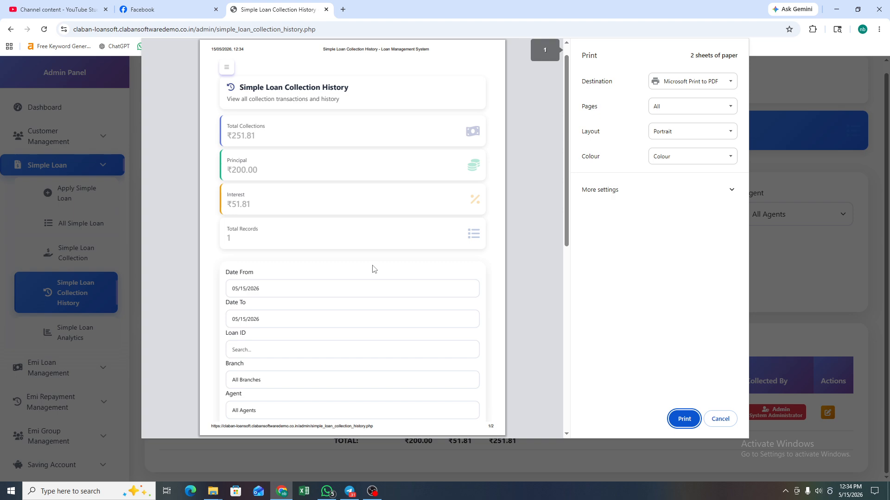
scroll(372, 265, down, 5)
scroll(373, 267, down, 4)
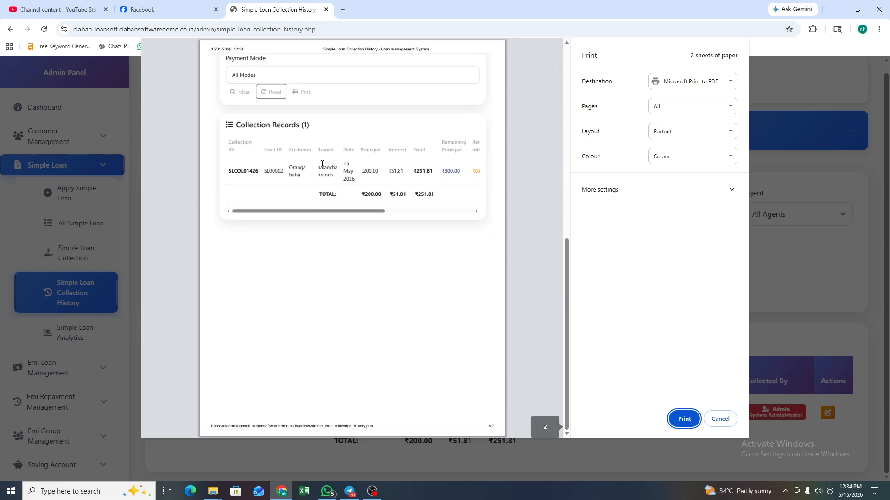
scroll(350, 220, up, 5)
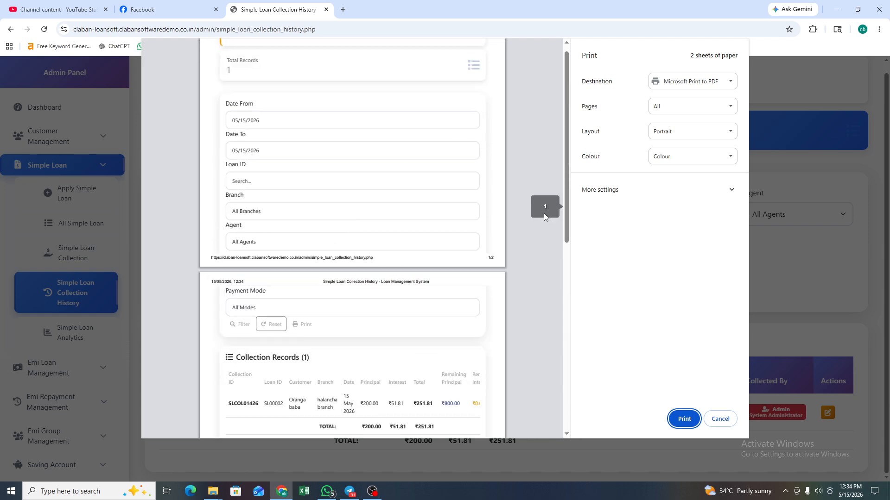
scroll(545, 217, up, 3)
click(720, 419)
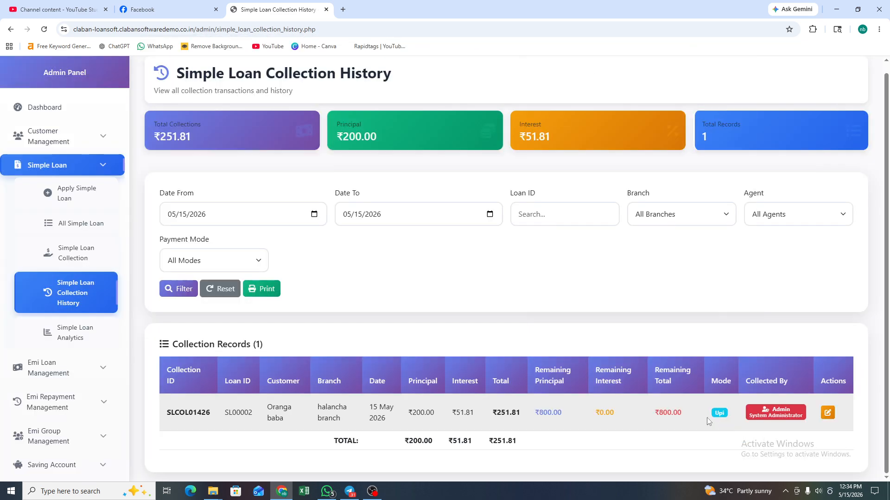
Examine the total collections, principal, interest and total records figures in the simple loan collection history
scroll(359, 271, up, 2)
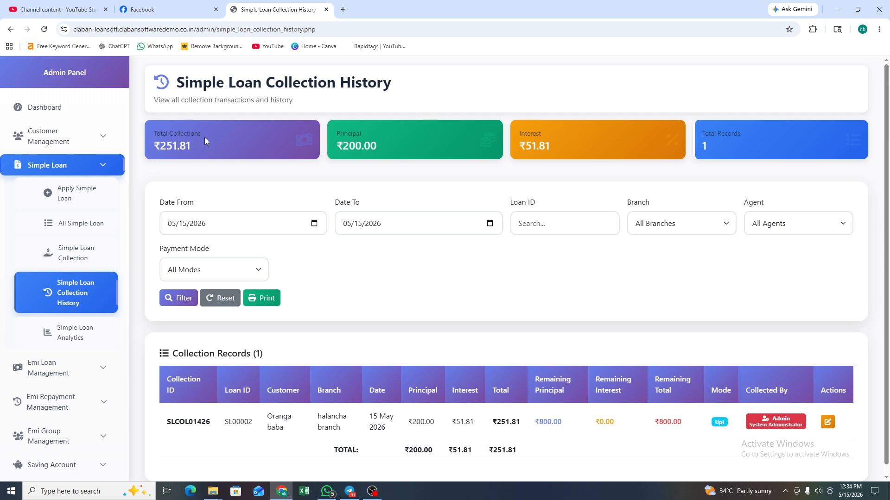
drag(205, 137, 173, 135)
drag(372, 133, 335, 134)
drag(550, 128, 516, 134)
drag(755, 134, 701, 134)
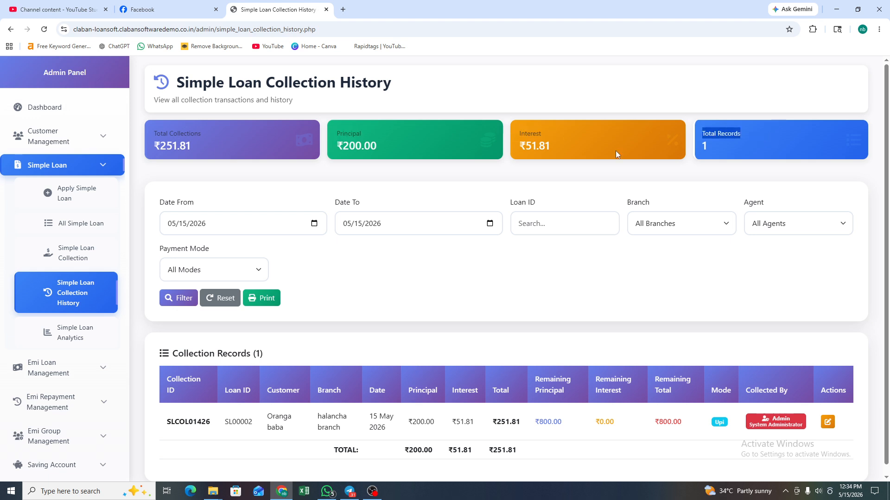
click(289, 145)
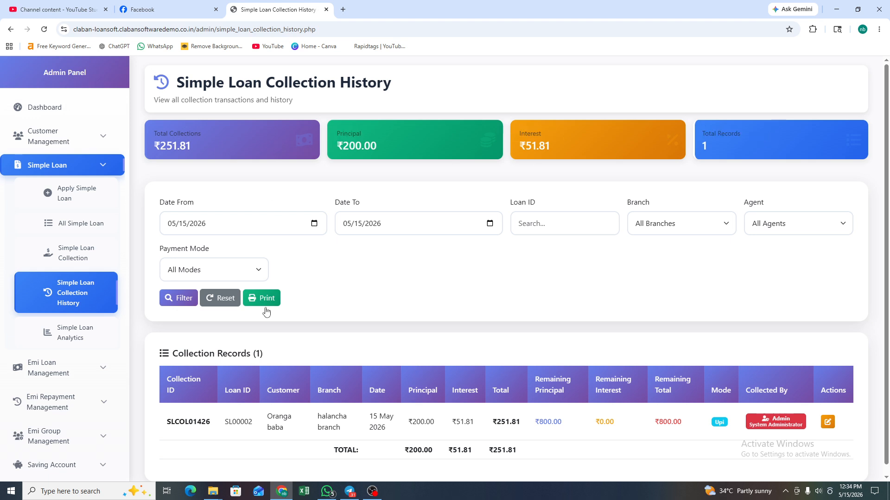
scroll(191, 314, down, 1)
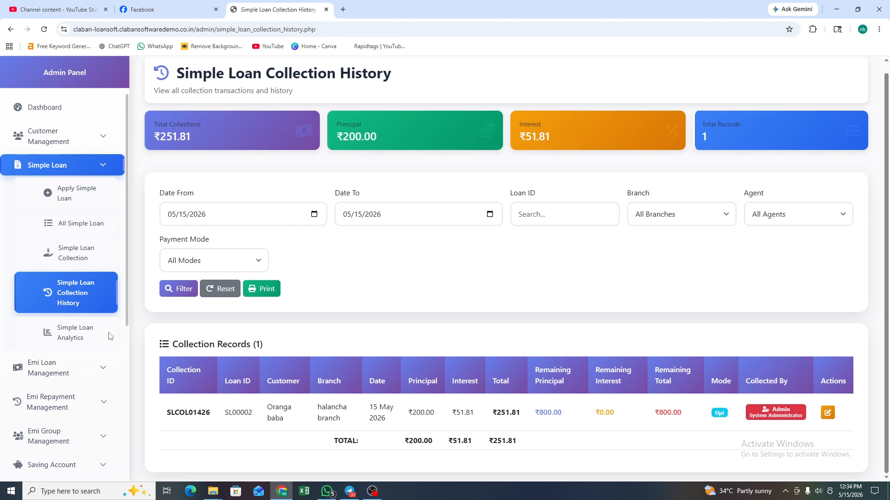
Check the loans in Simple Loan Analytics and view the details of the ₹40,000 loan
click(71, 337)
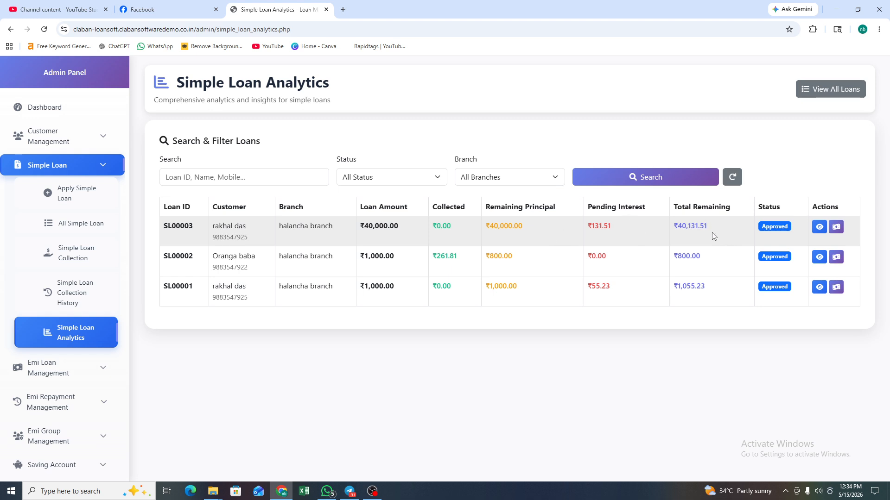
click(820, 228)
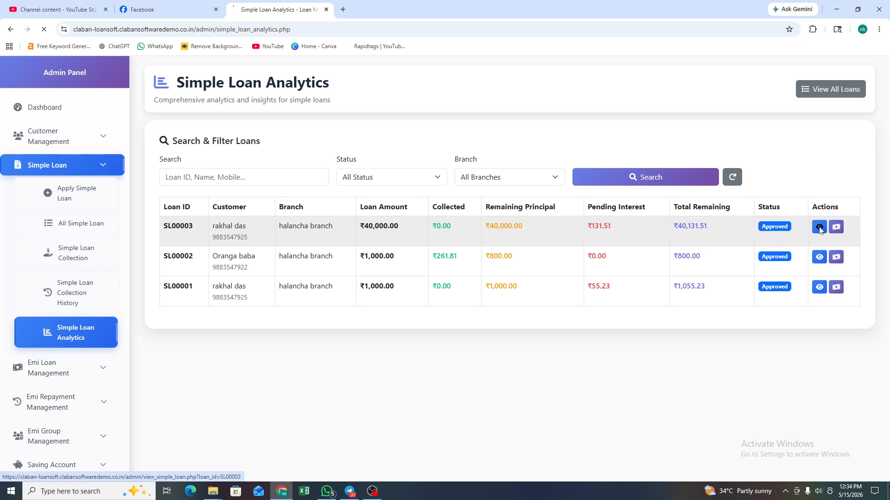
scroll(582, 284, down, 4)
scroll(622, 274, up, 4)
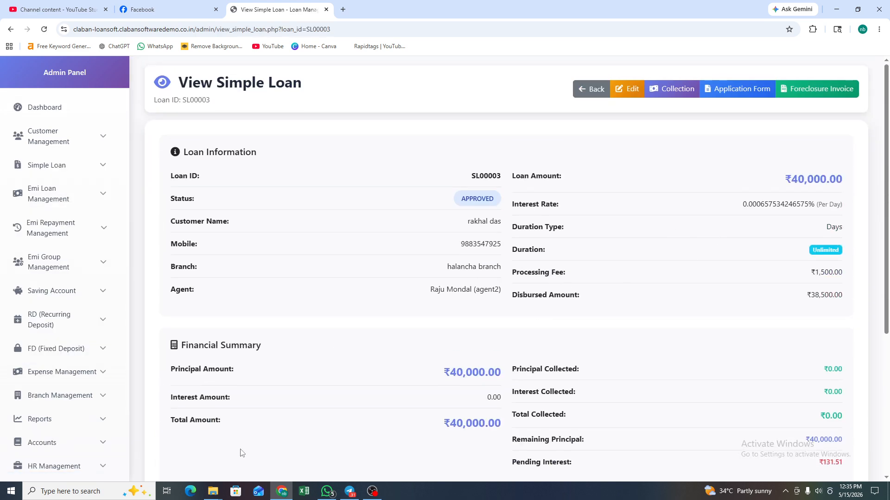
click(372, 492)
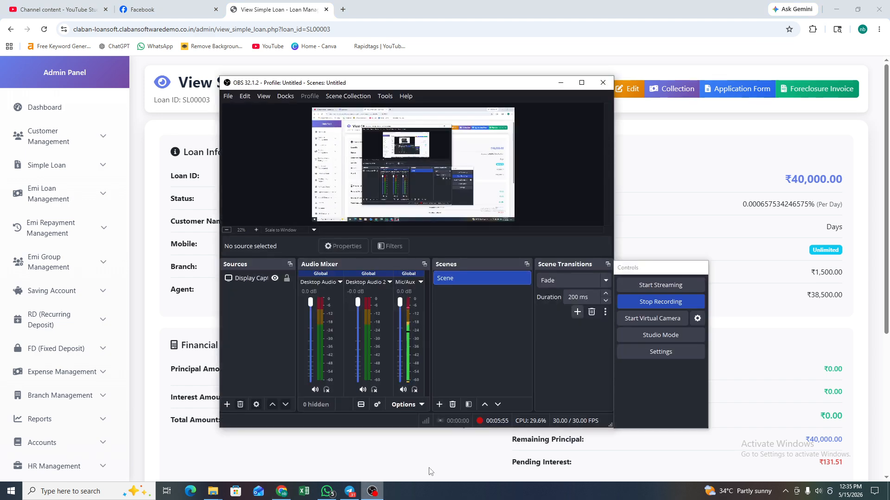